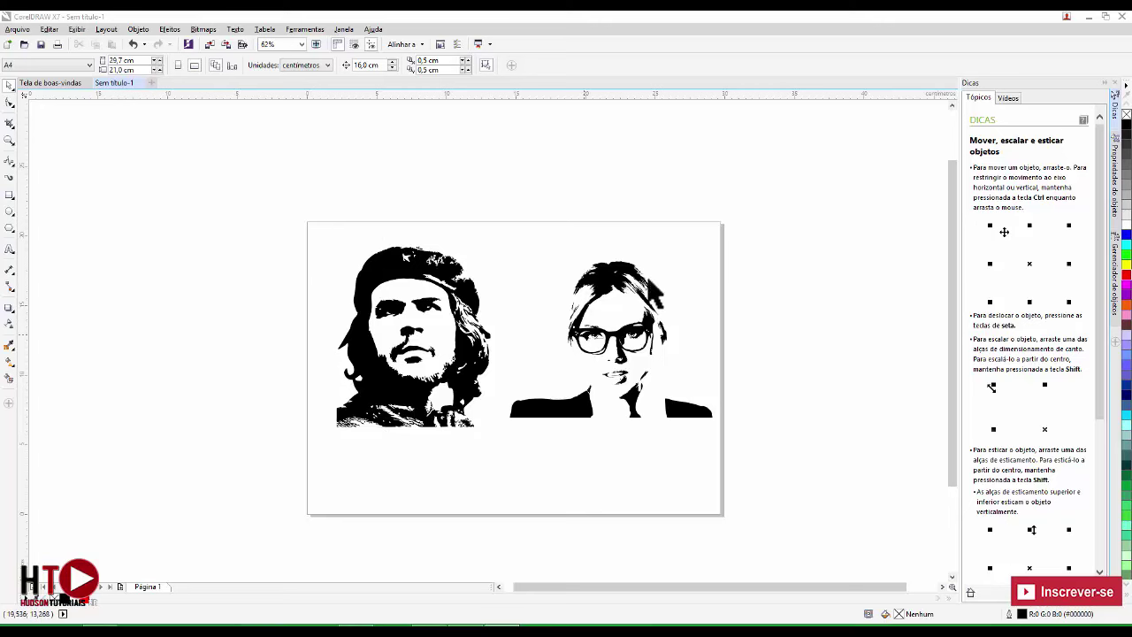
- Delete both black-and-white portraits from the page
left_click_drag(272, 194, 762, 494)
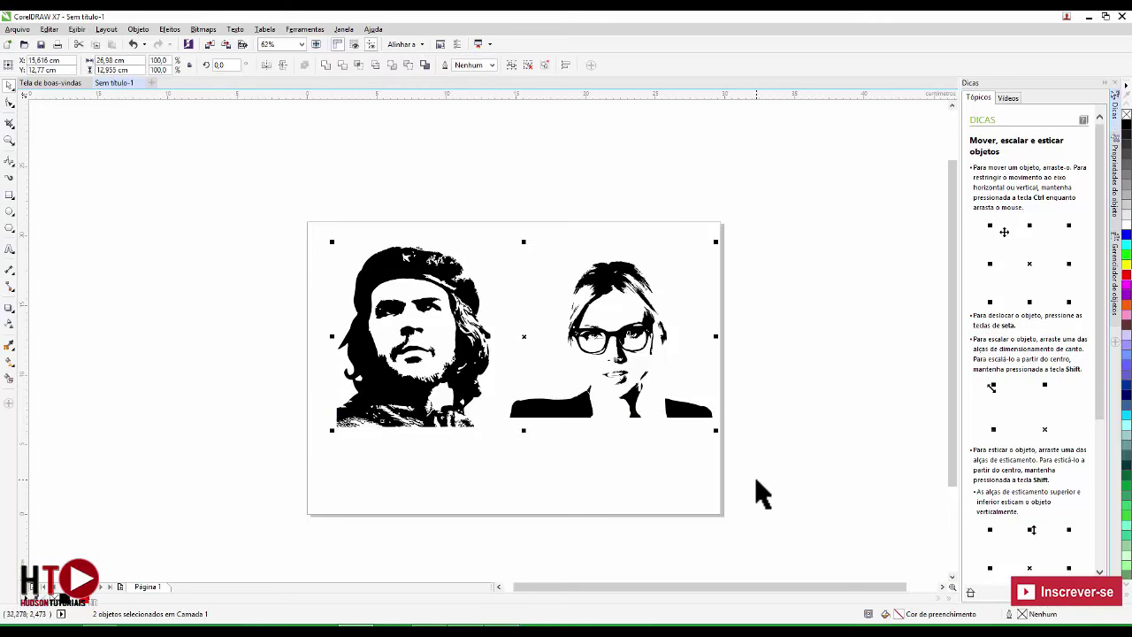
key("Delete")
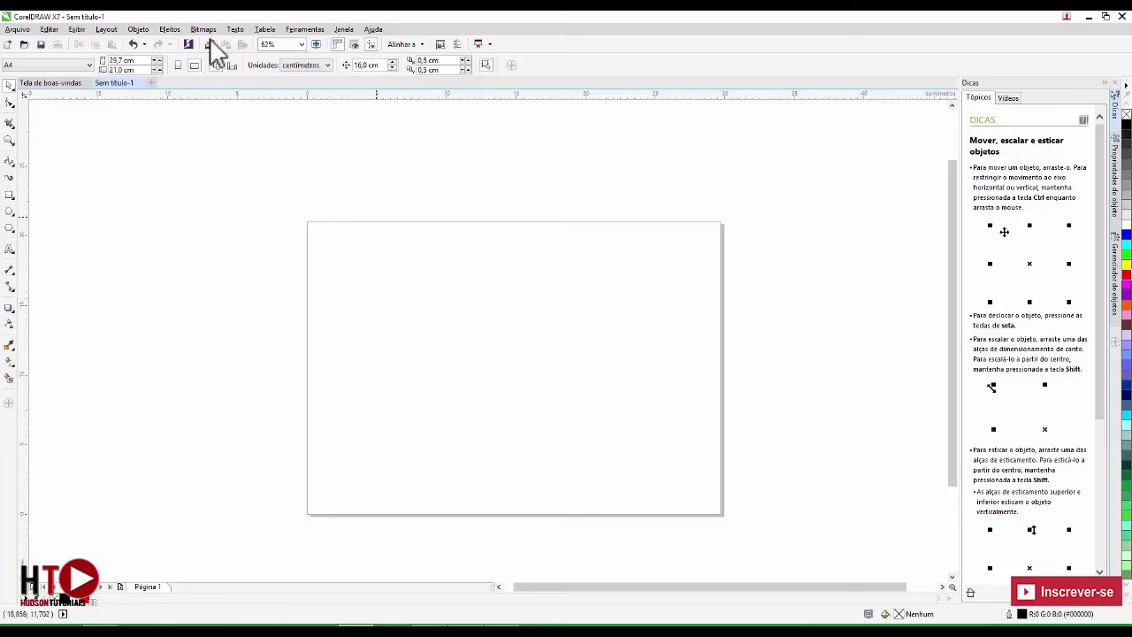
- Import ENB10051.jpg and place it on the page at about 14.5 cm wide
right_click(251, 265)
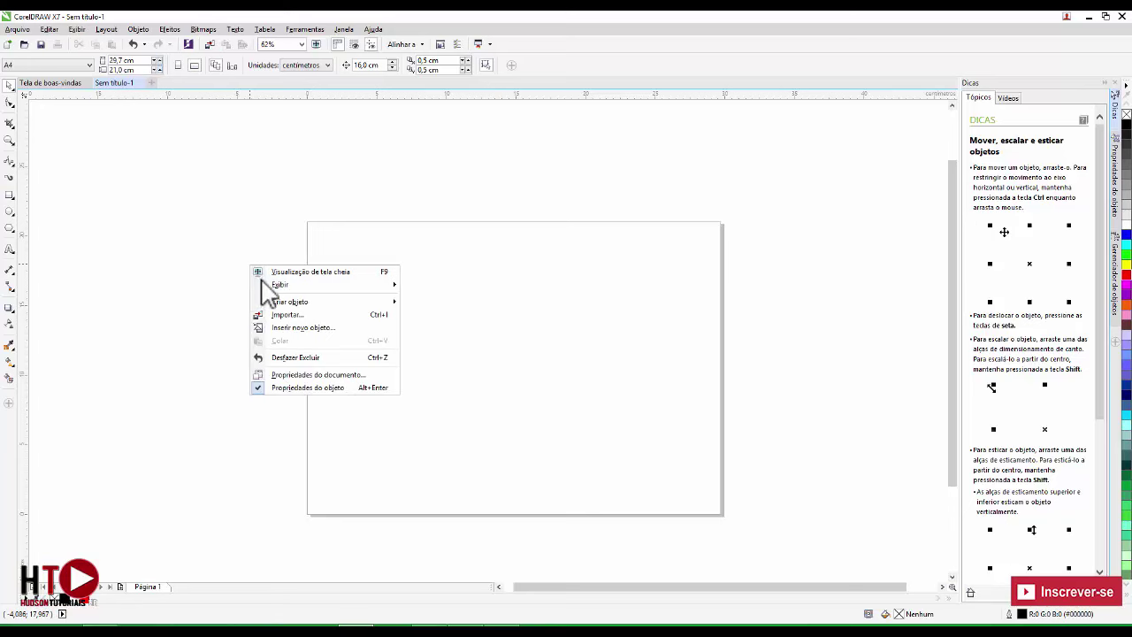
left_click(317, 315)
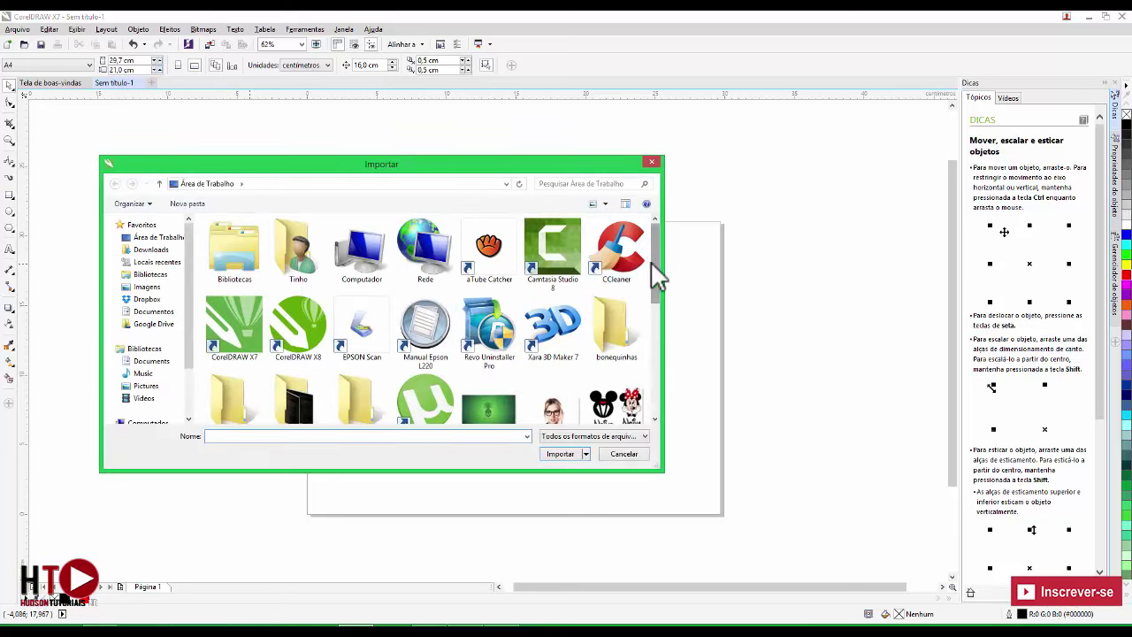
scroll(643, 317, "down", 3)
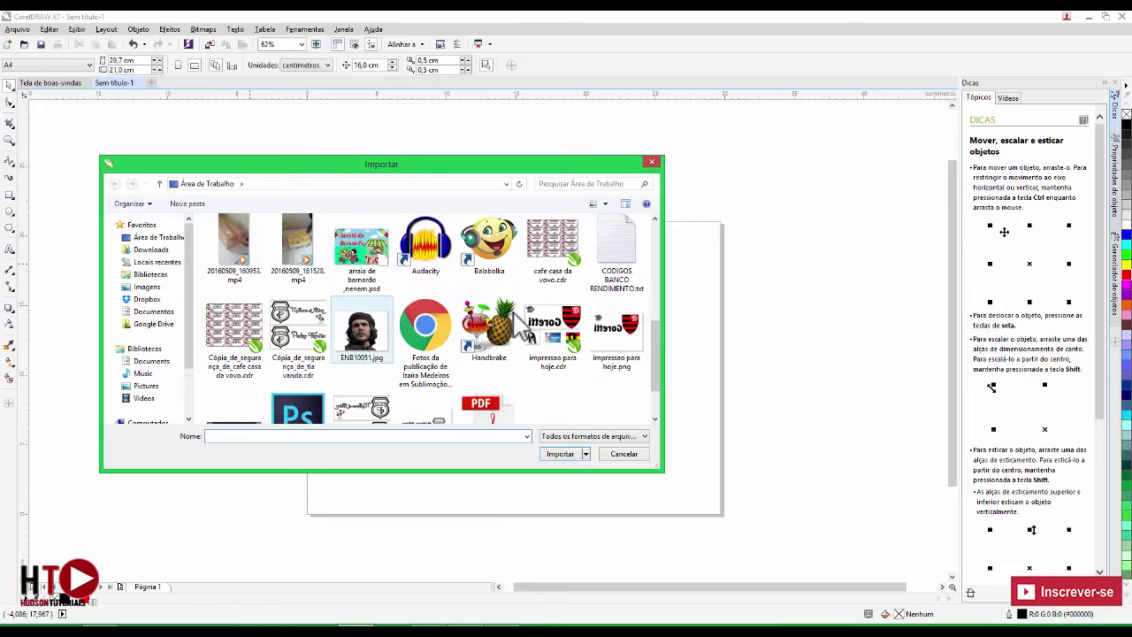
left_click(358, 335)
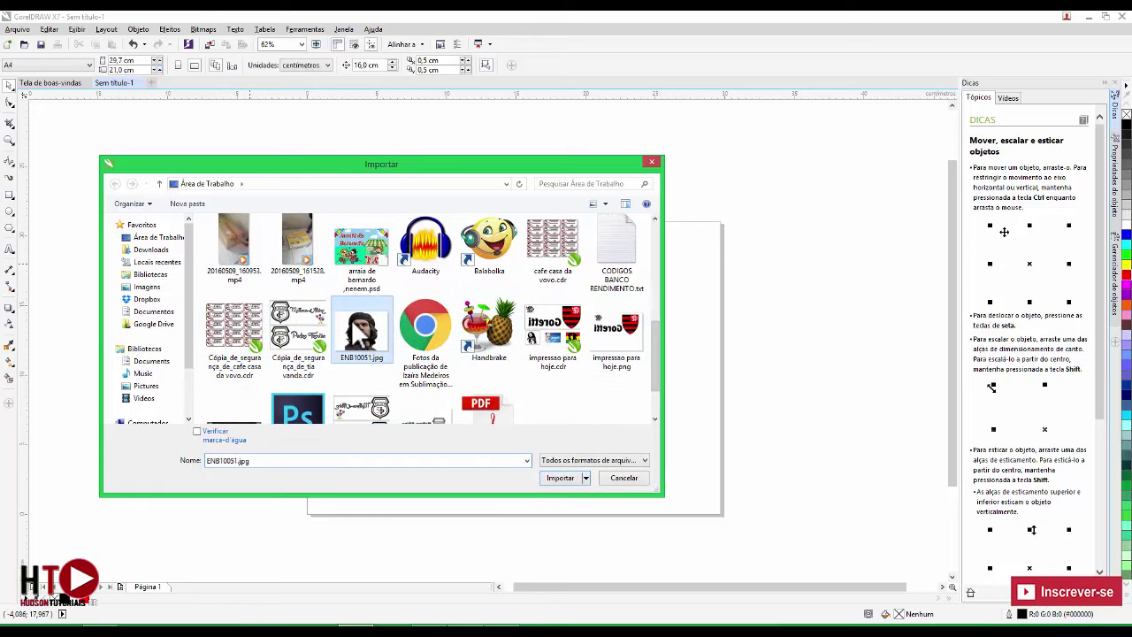
left_click(561, 486)
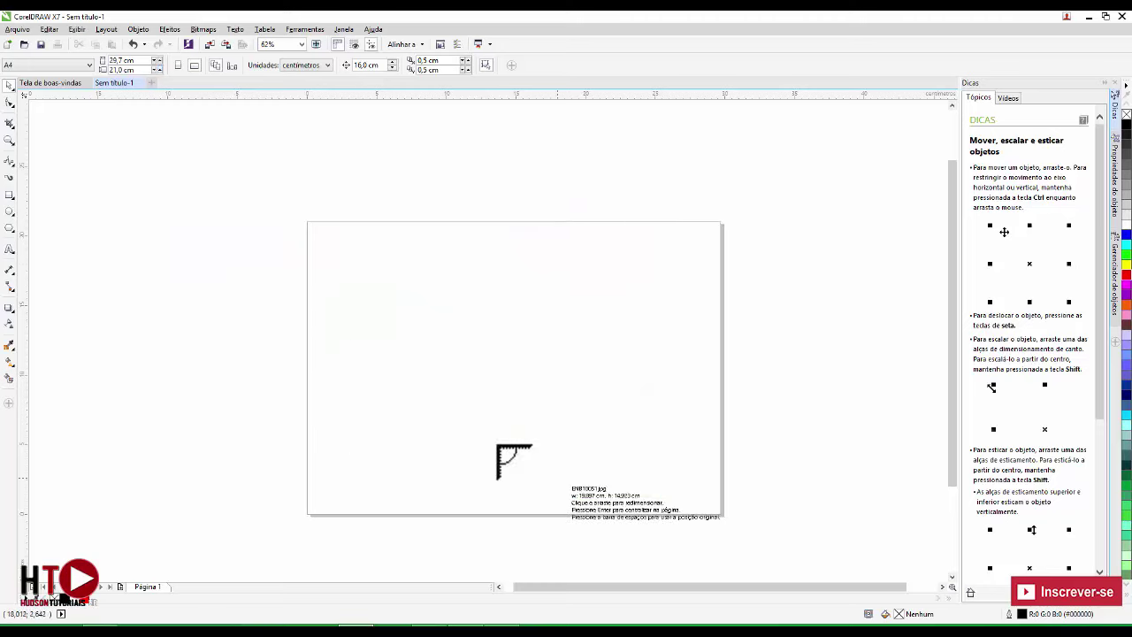
left_click_drag(350, 256, 555, 464)
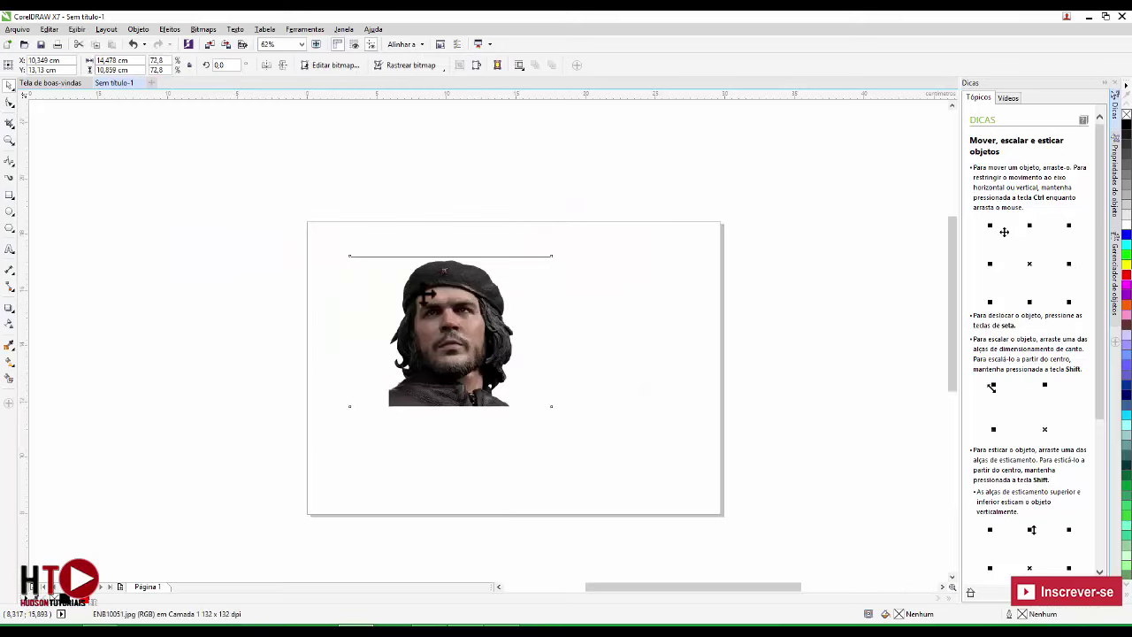
- Start converting the imported portrait to the Preto e branco (1 bit) colour mode
scroll(423, 291, "up", 1)
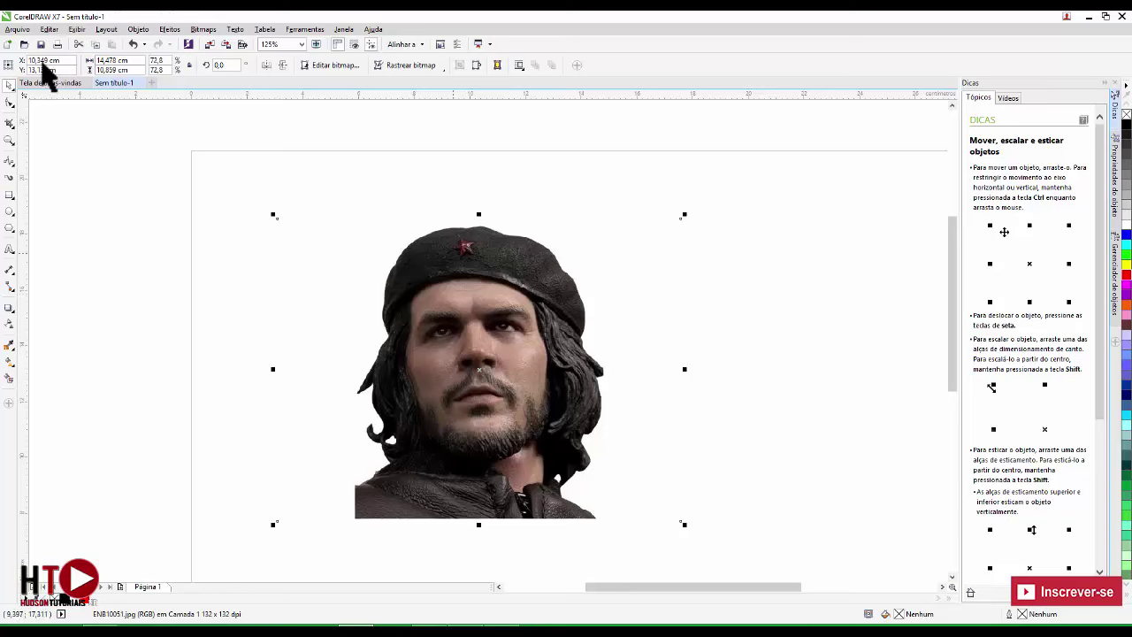
left_click(205, 31)
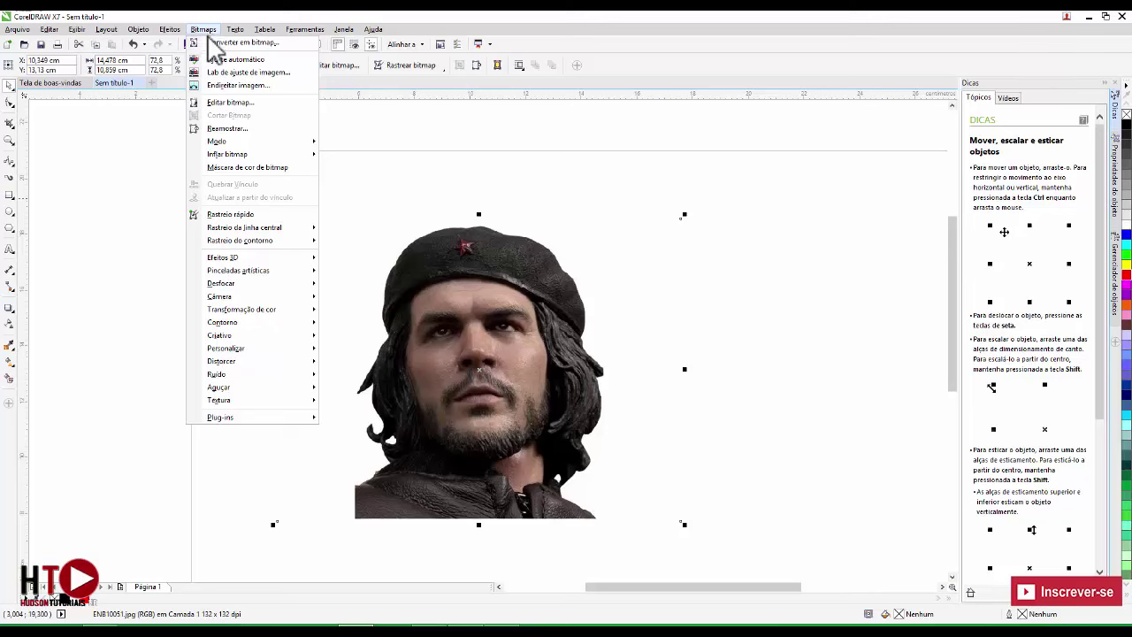
mouse_move(235, 143)
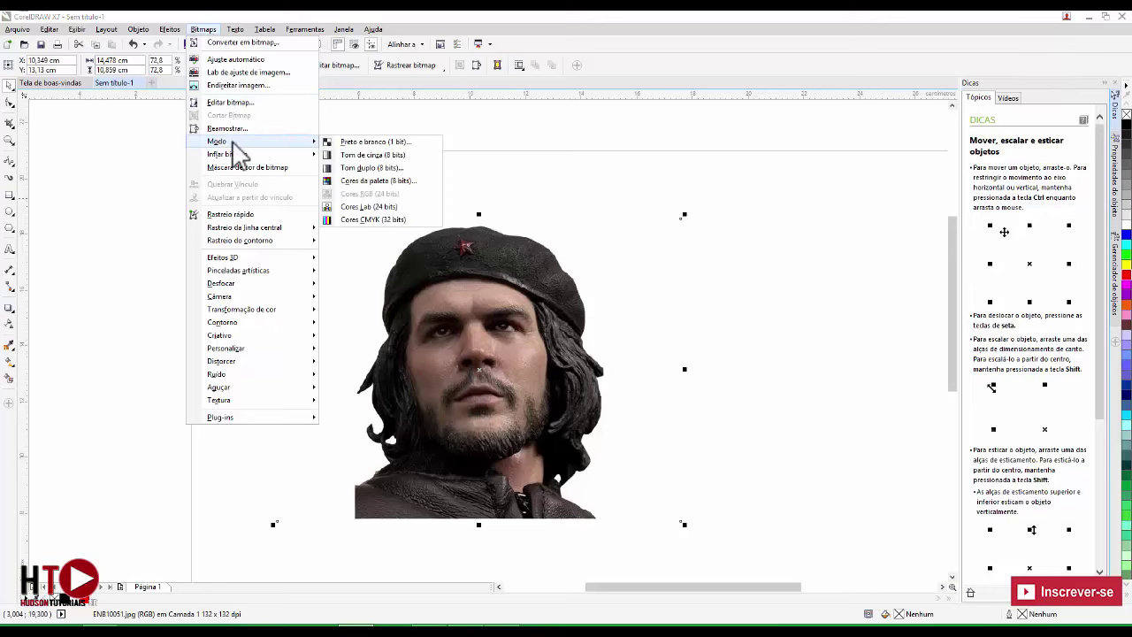
left_click(374, 143)
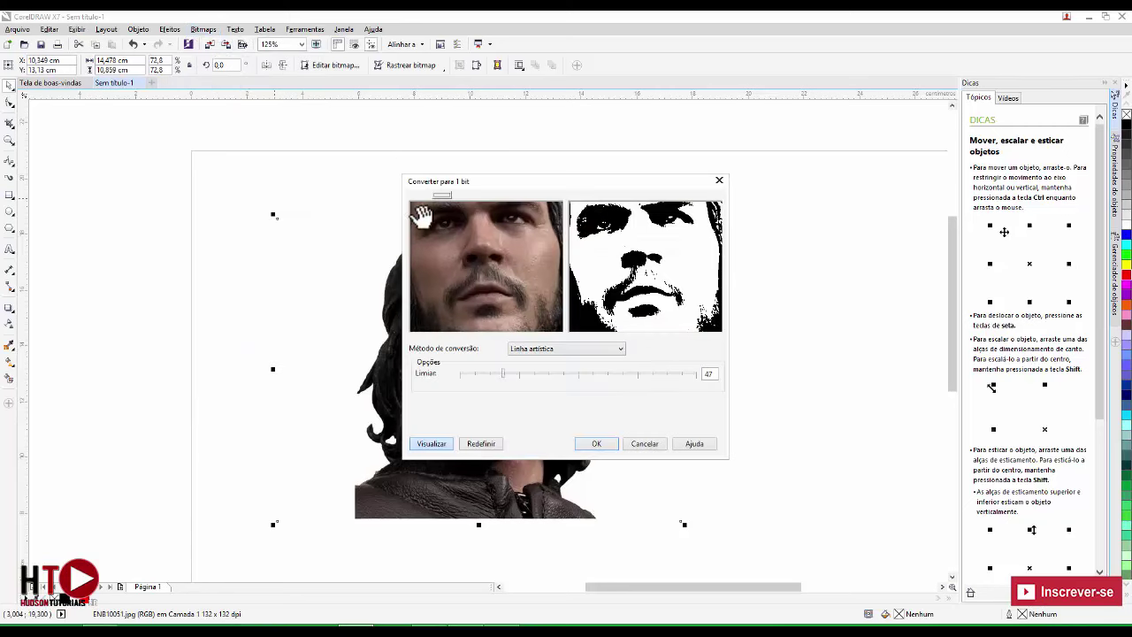
- Preview the Ordenada and Meio-tom conversion methods and return to Linha artística
left_click(568, 350)
left_click(540, 369)
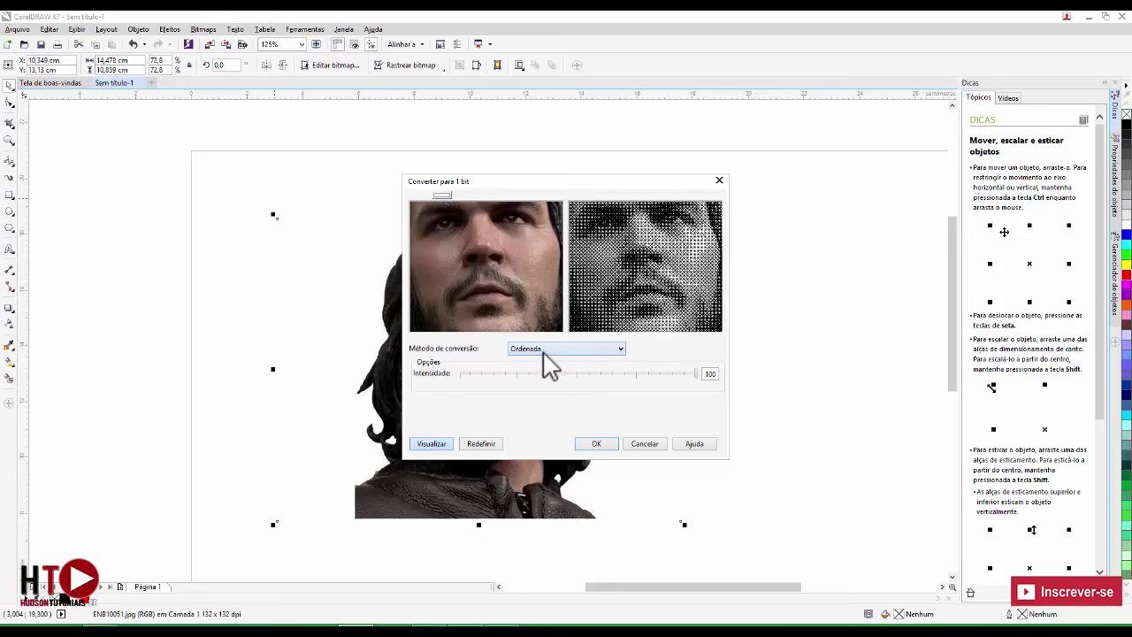
left_click(544, 350)
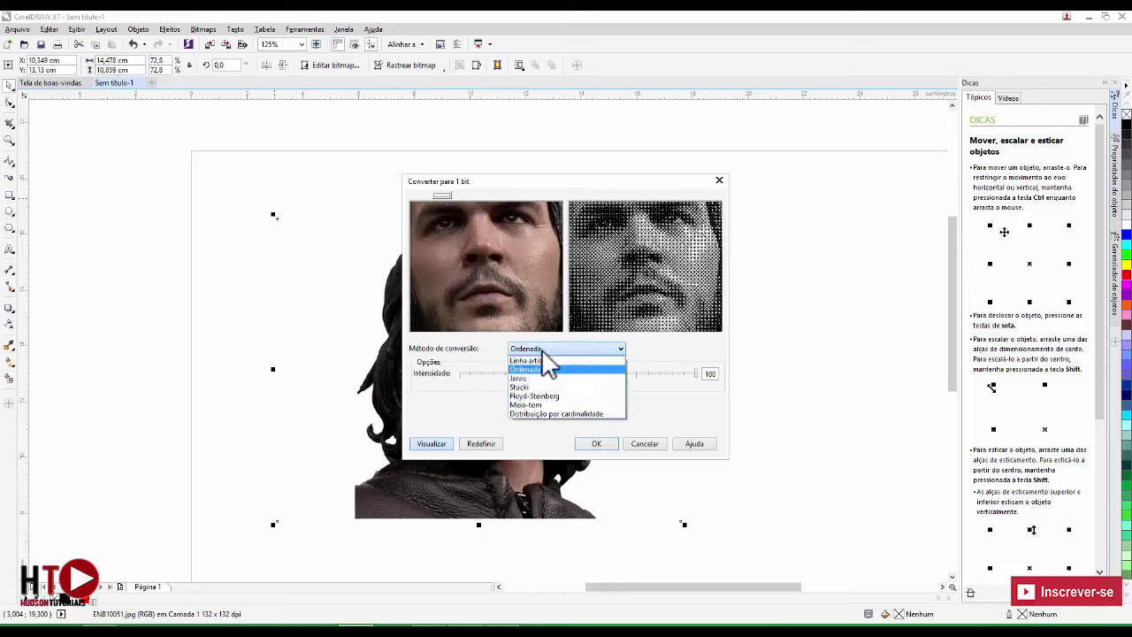
left_click(528, 406)
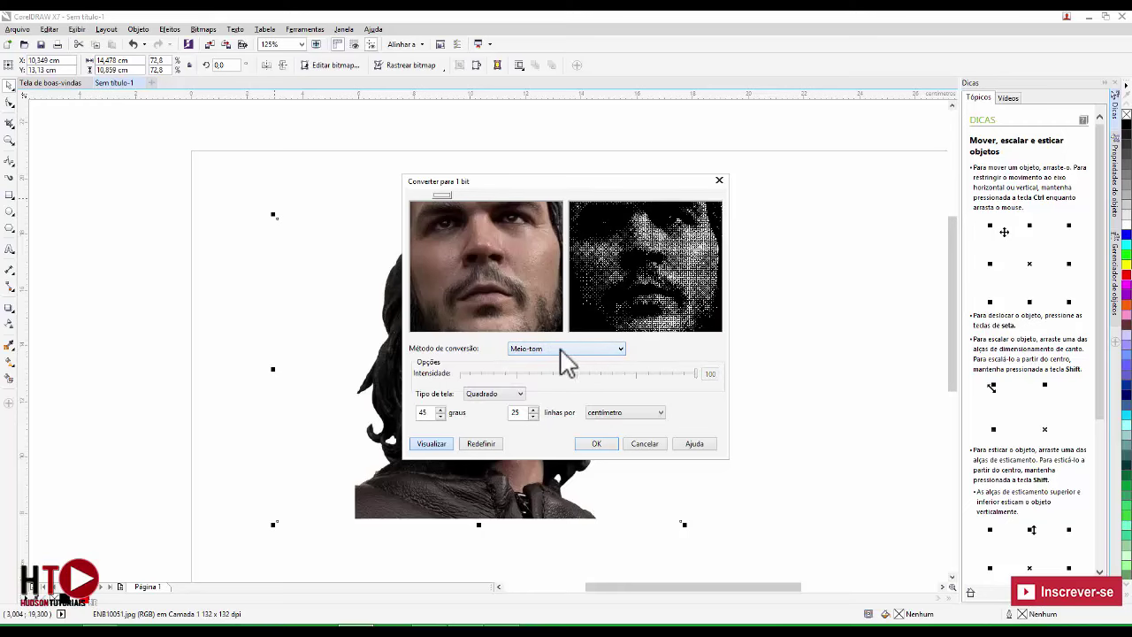
left_click(620, 349)
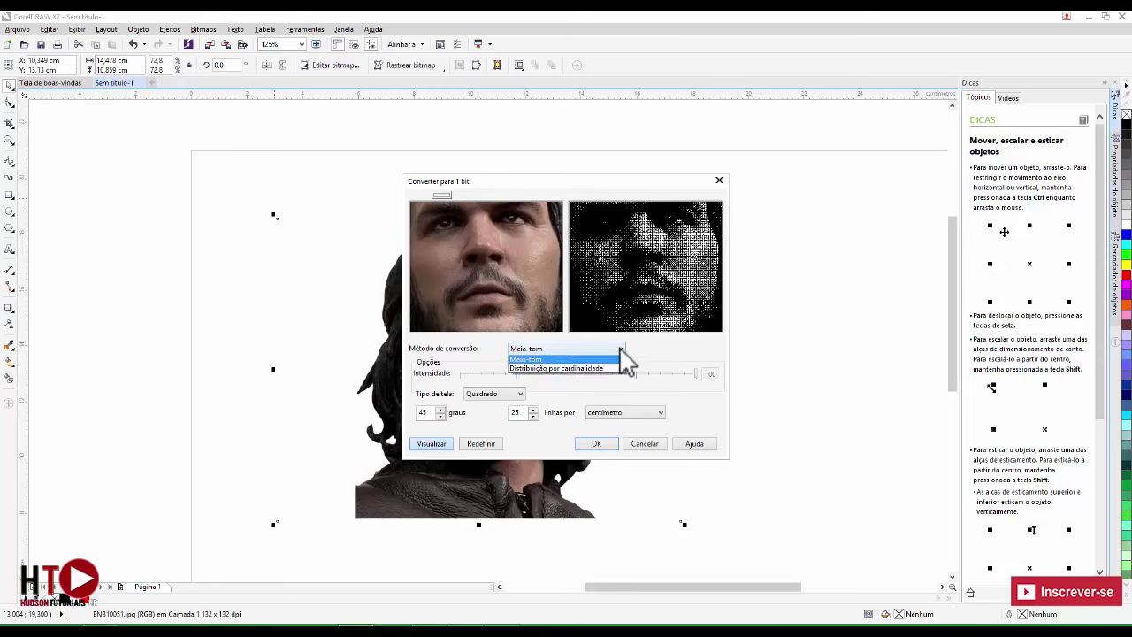
left_click(533, 361)
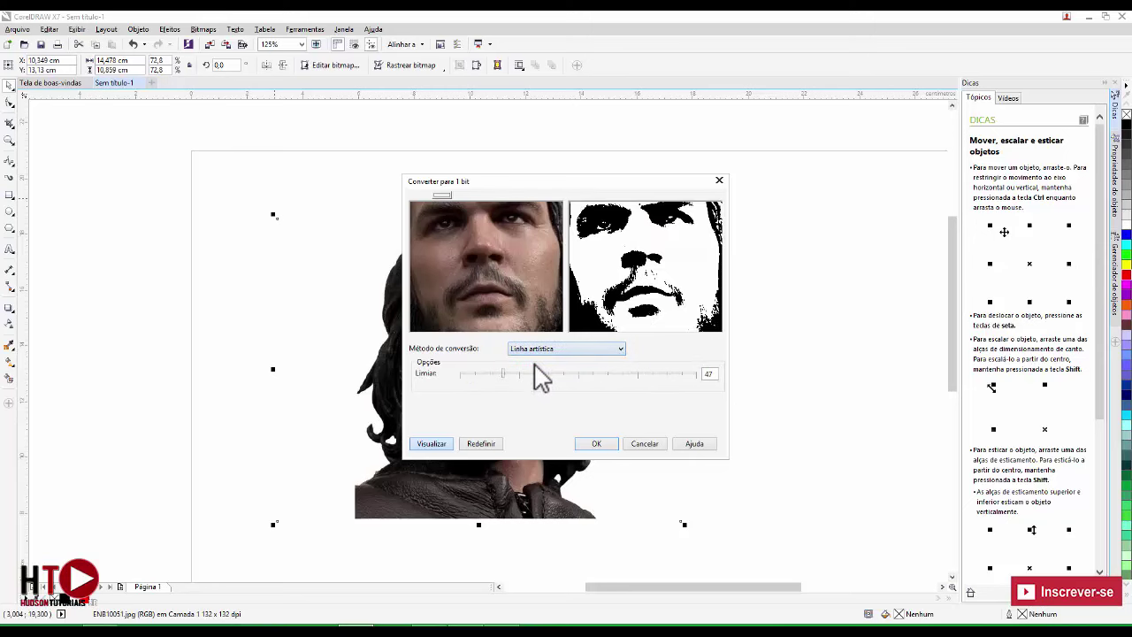
- Try different Limiar thresholds, settle on 50, compare the preview with the original and apply the 1-bit conversion
left_click_drag(505, 374, 530, 373)
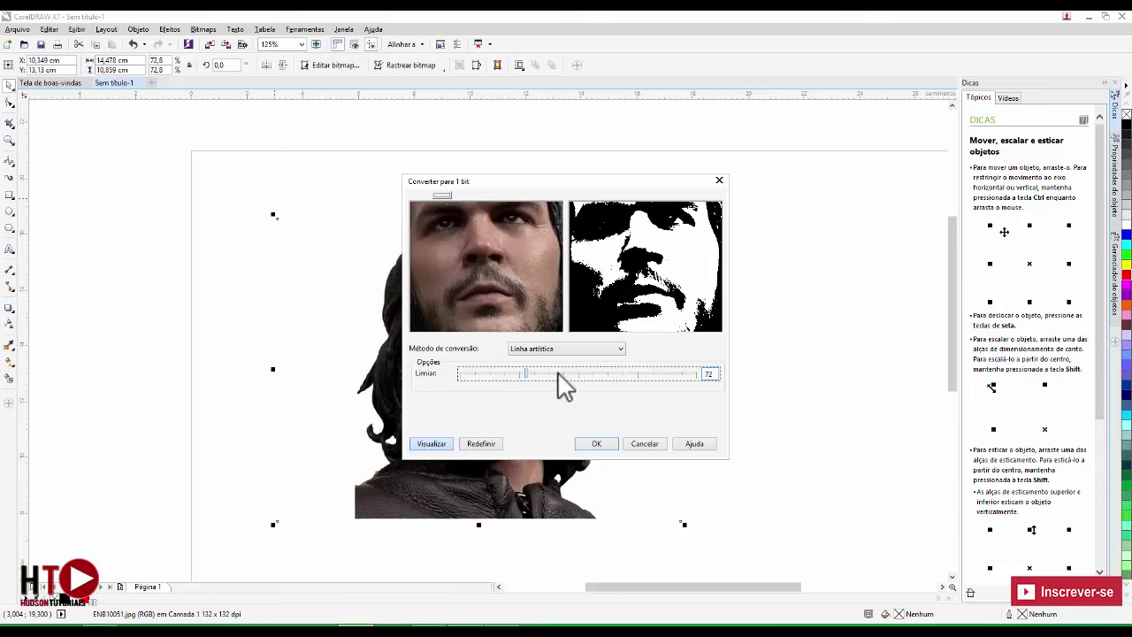
left_click_drag(524, 373, 588, 375)
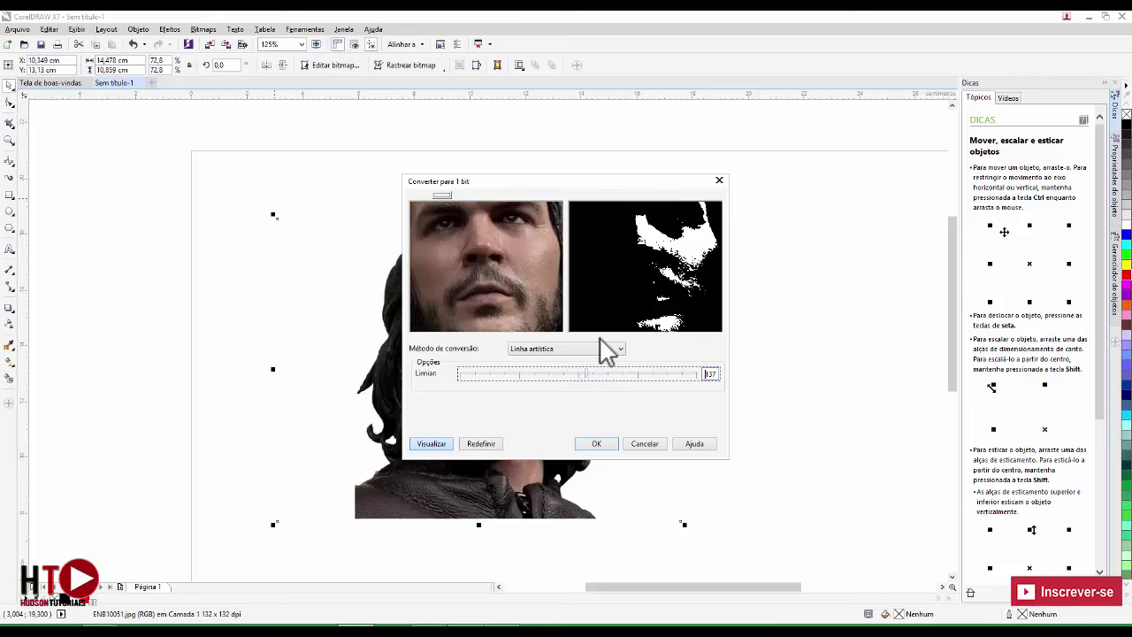
left_click_drag(587, 375, 506, 375)
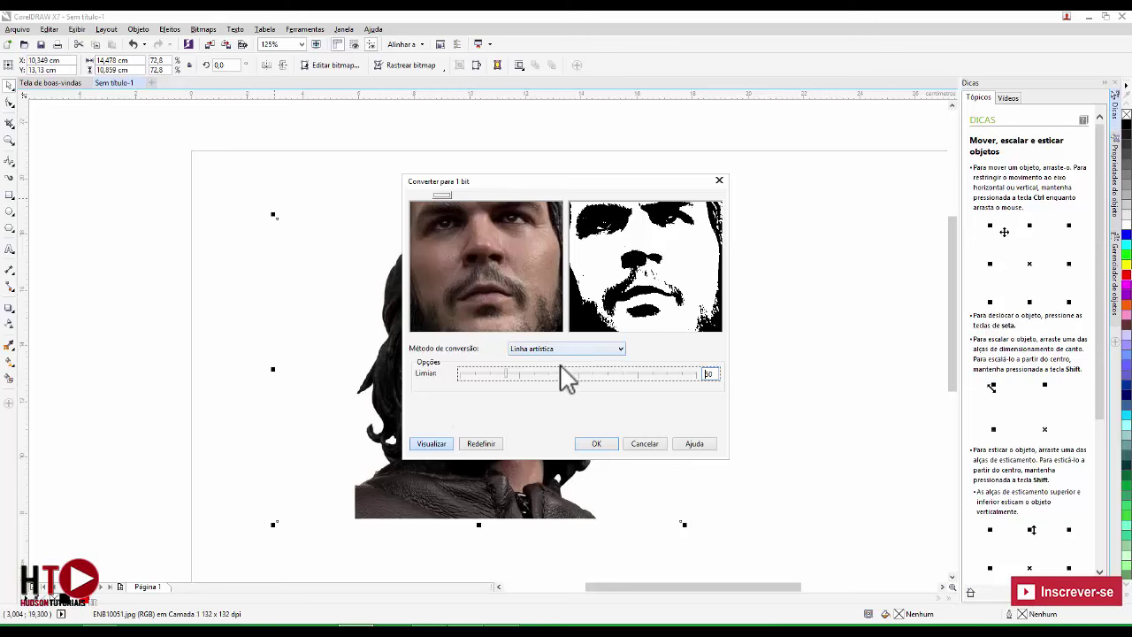
left_click(444, 445)
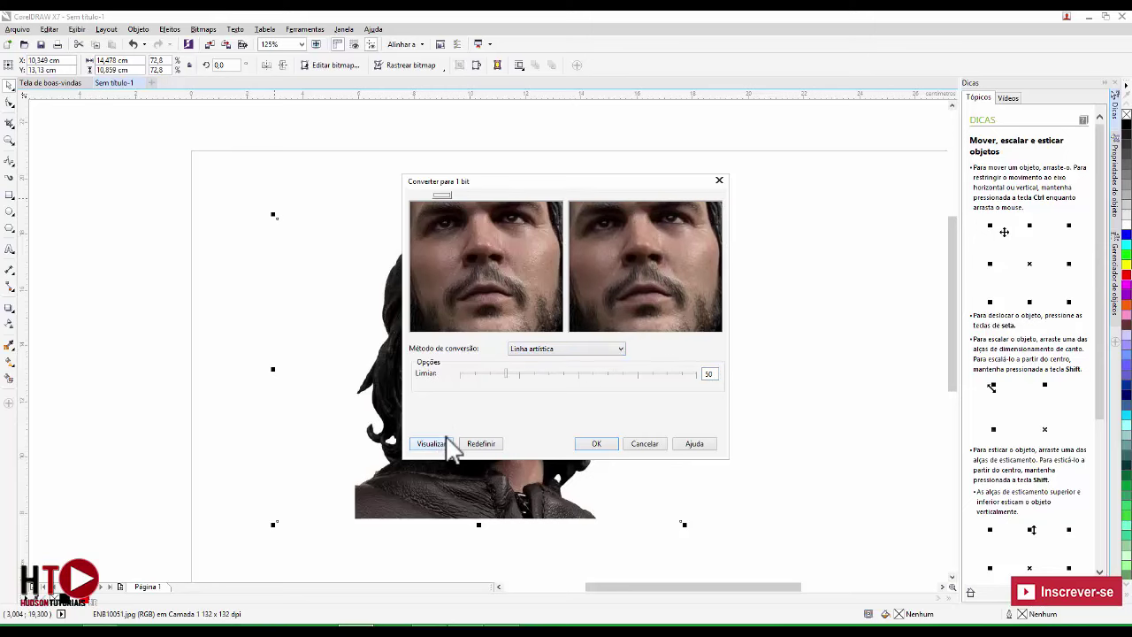
left_click(452, 445)
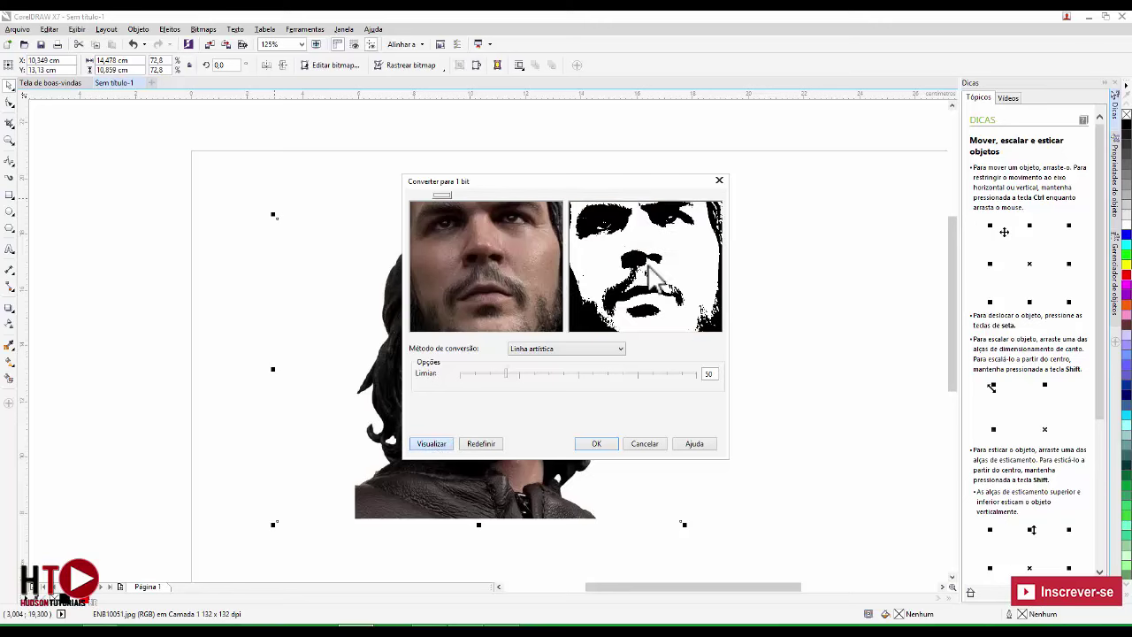
left_click(594, 444)
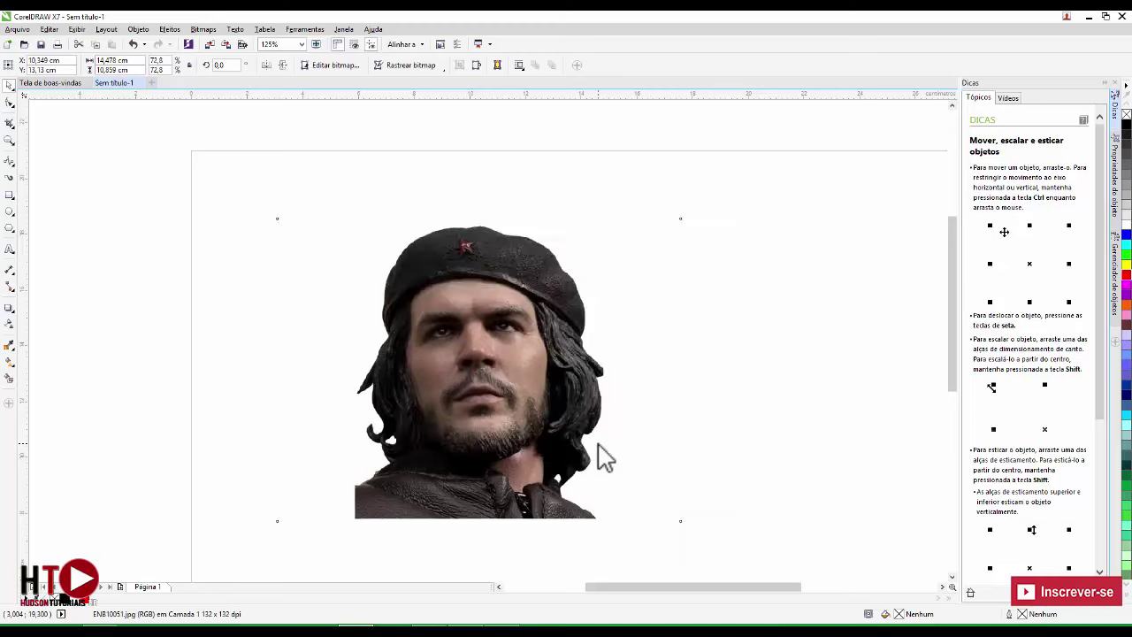
- Trace the monochrome portrait into vectors using outline tracing (Rastreio do contorno) with the Linha artística image type and its preset settings
scroll(557, 274, "down", 2)
scroll(840, 333, "up", 4)
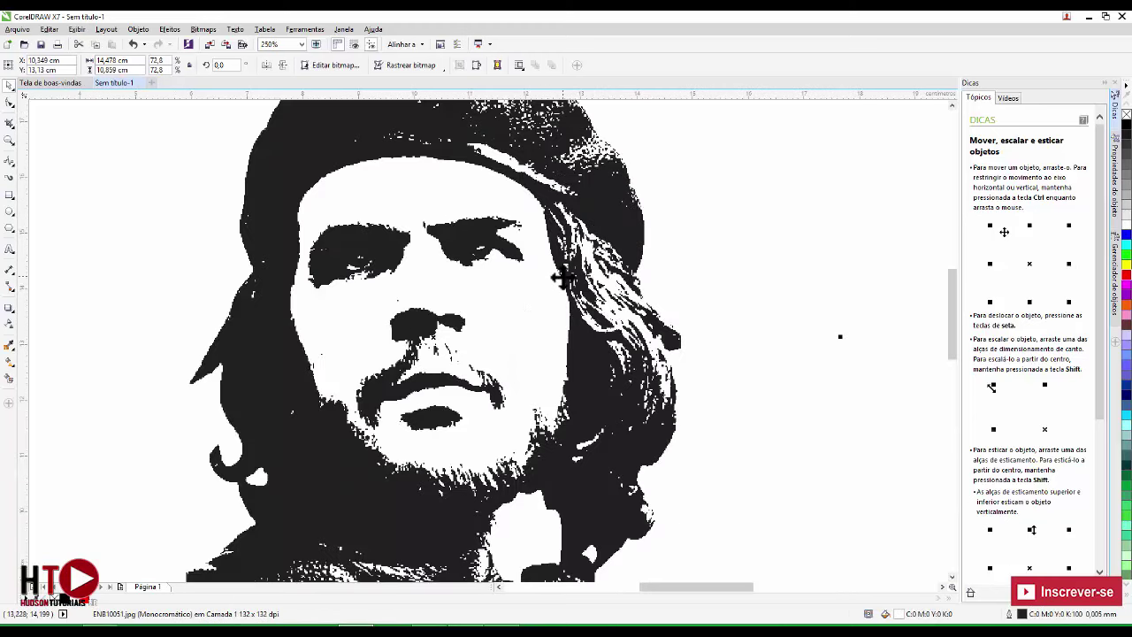
scroll(639, 211, "down", 2)
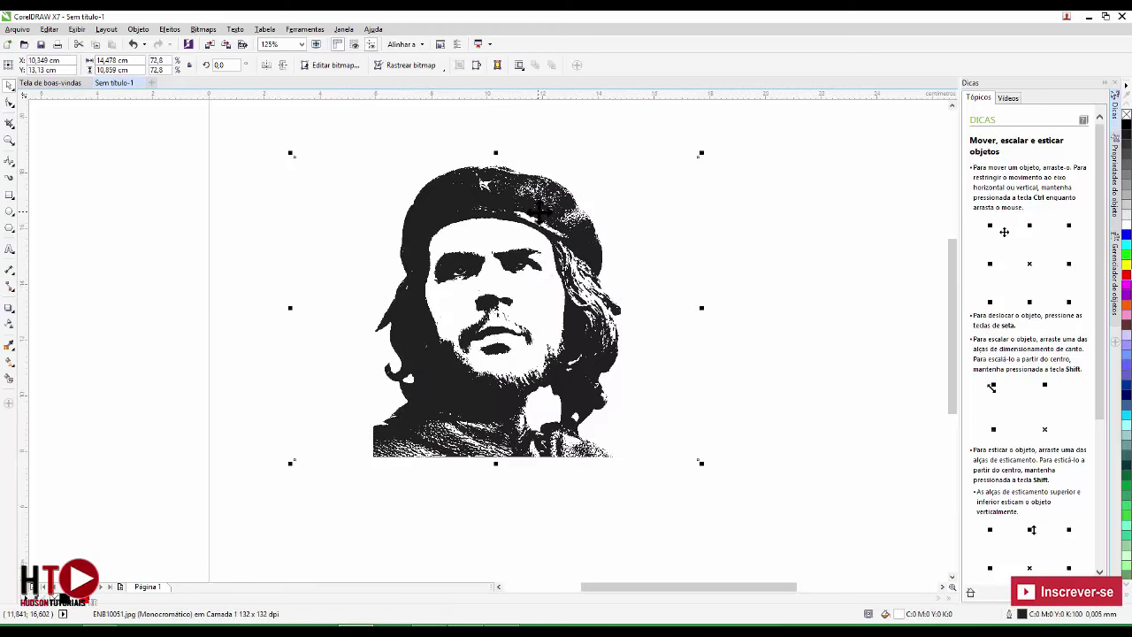
left_click(438, 67)
mouse_move(412, 96)
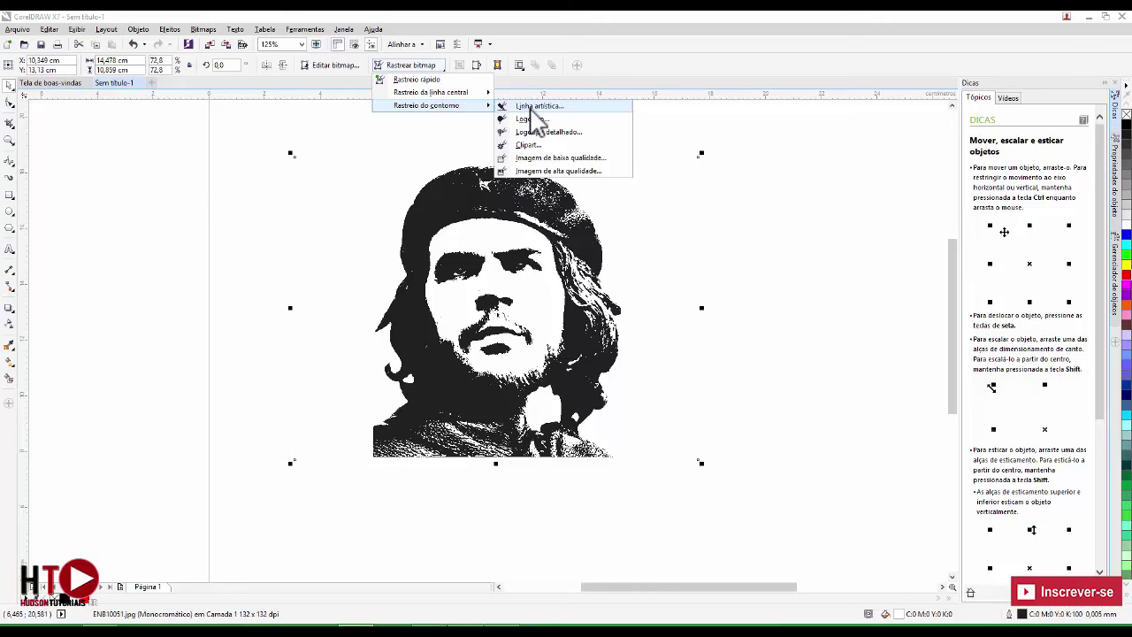
left_click(531, 109)
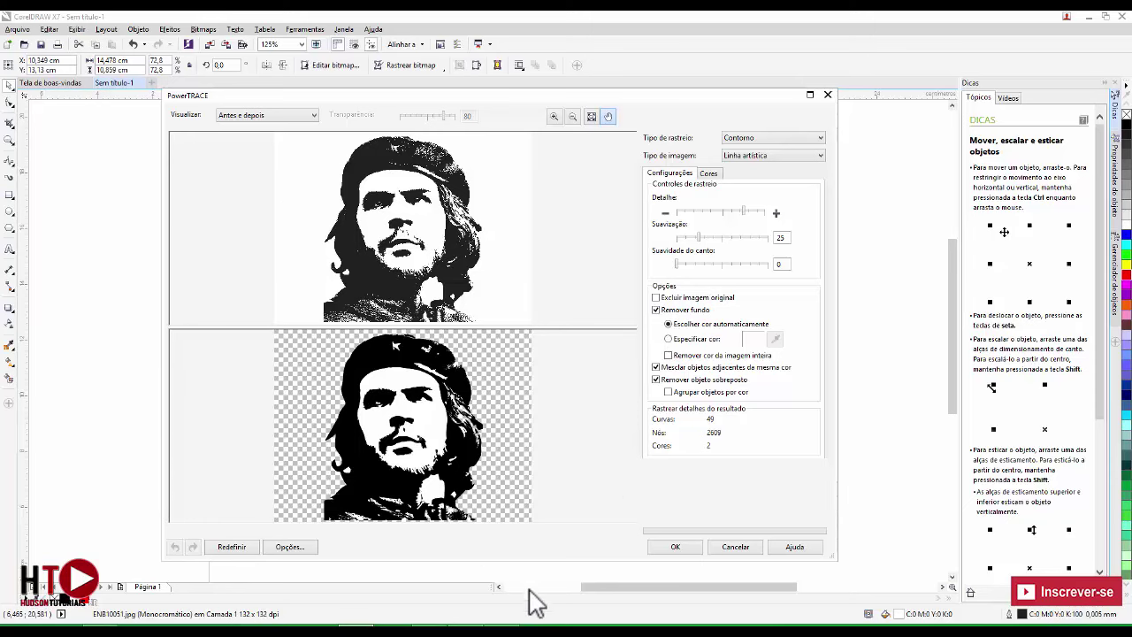
left_click(674, 548)
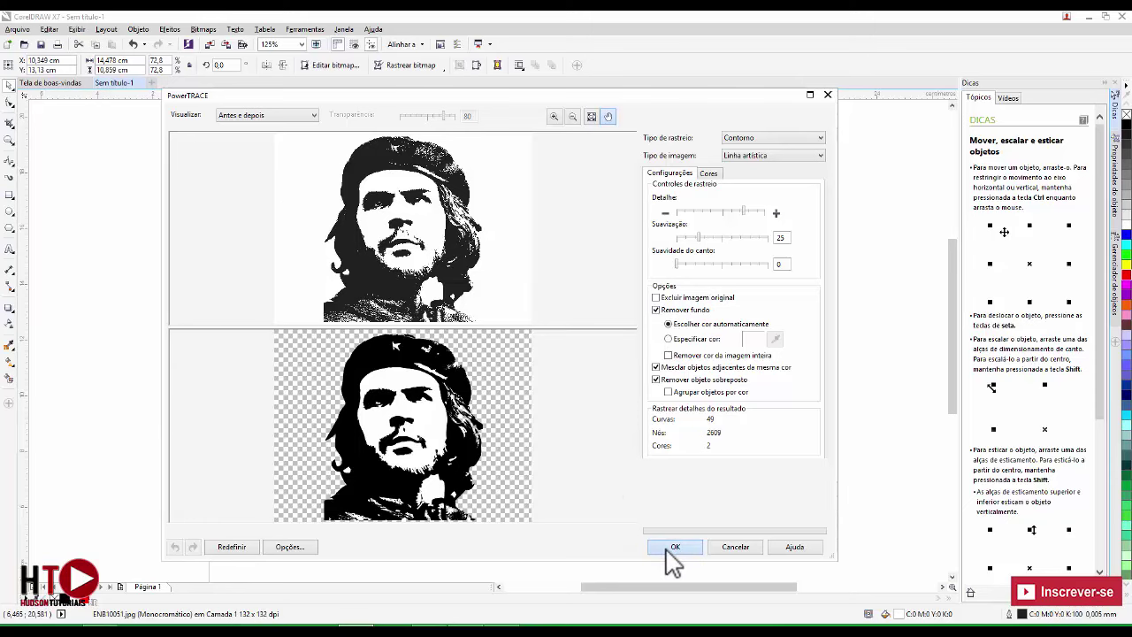
- Move the traced portrait to the right of the source bitmap, centred at about X 22.8 cm, Y 12.9 cm, and inspect its vector edges
scroll(480, 292, "down", 3)
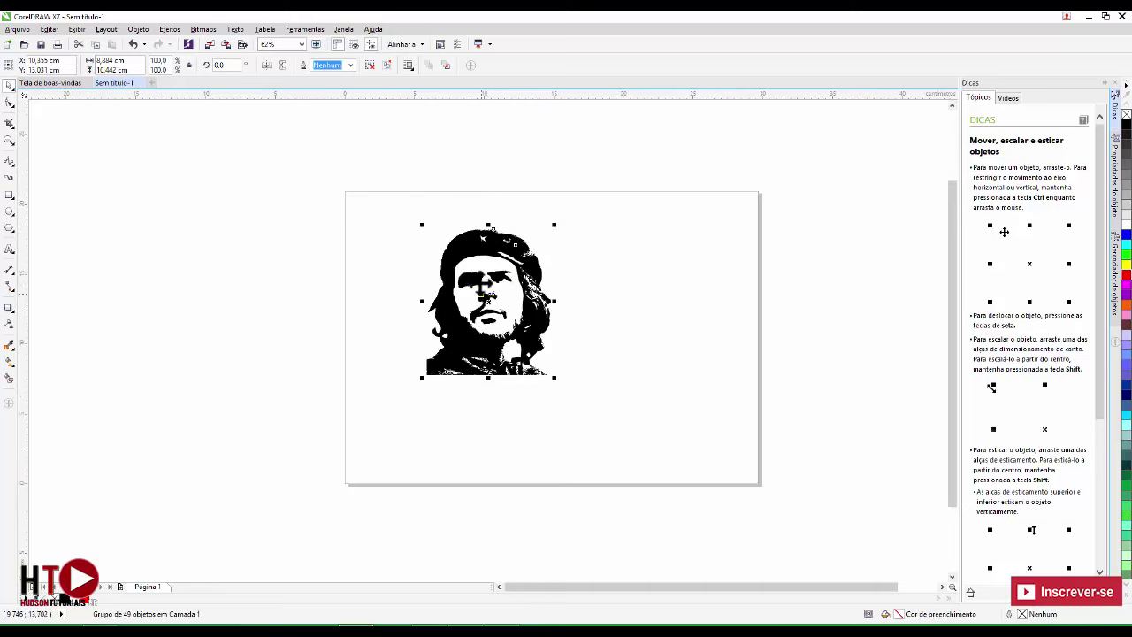
left_click_drag(466, 257, 655, 259)
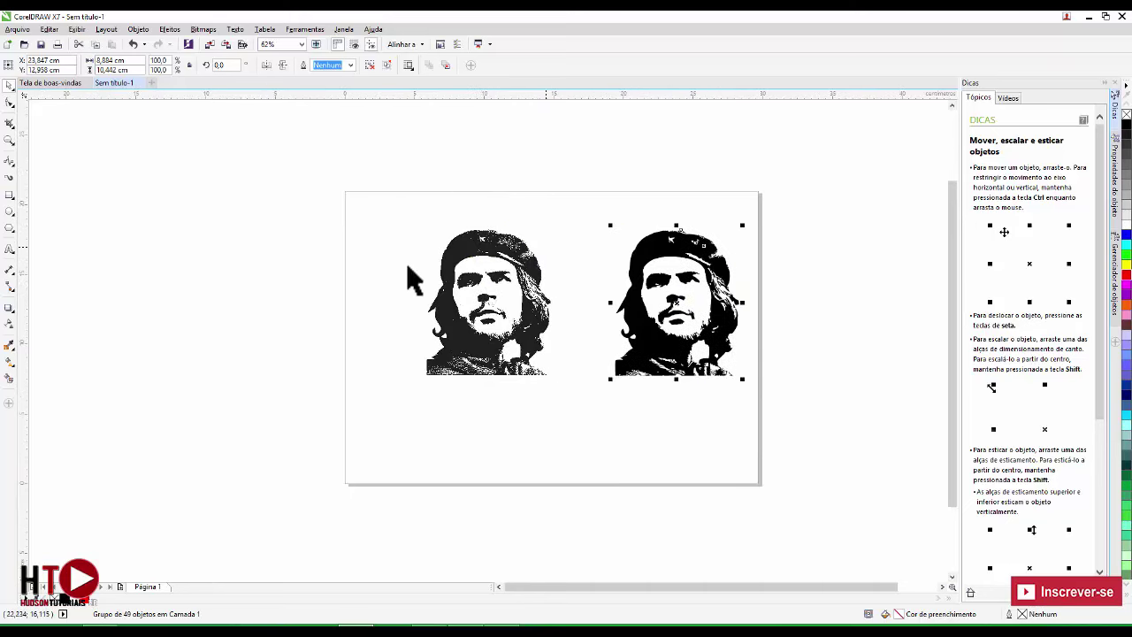
scroll(678, 277, "up", 5)
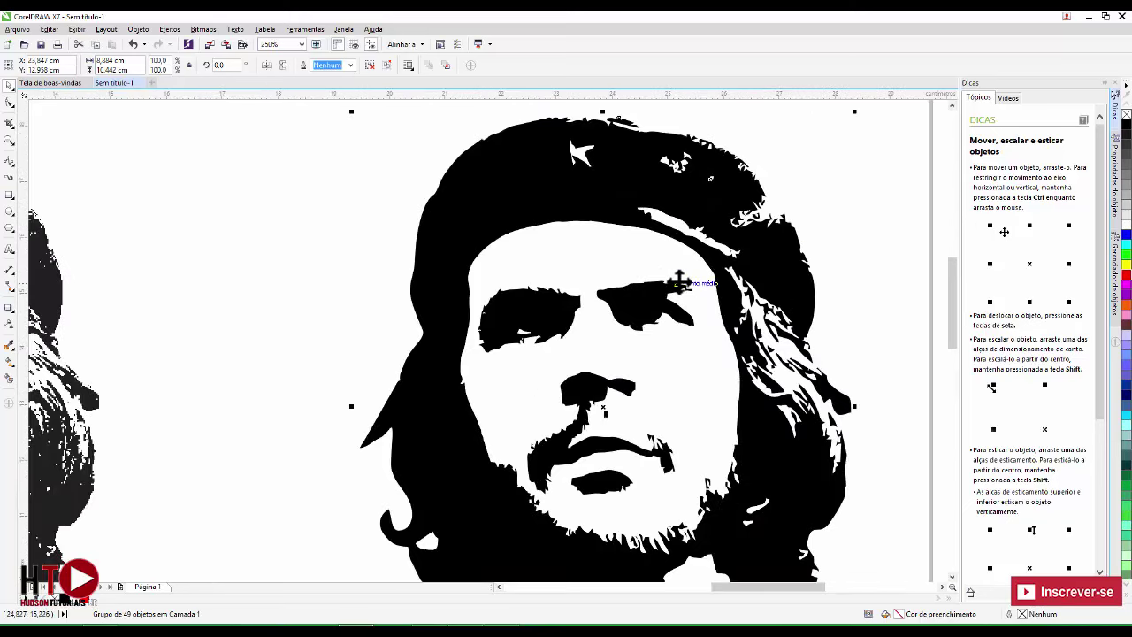
scroll(651, 278, "down", 5)
scroll(626, 283, "up", 3)
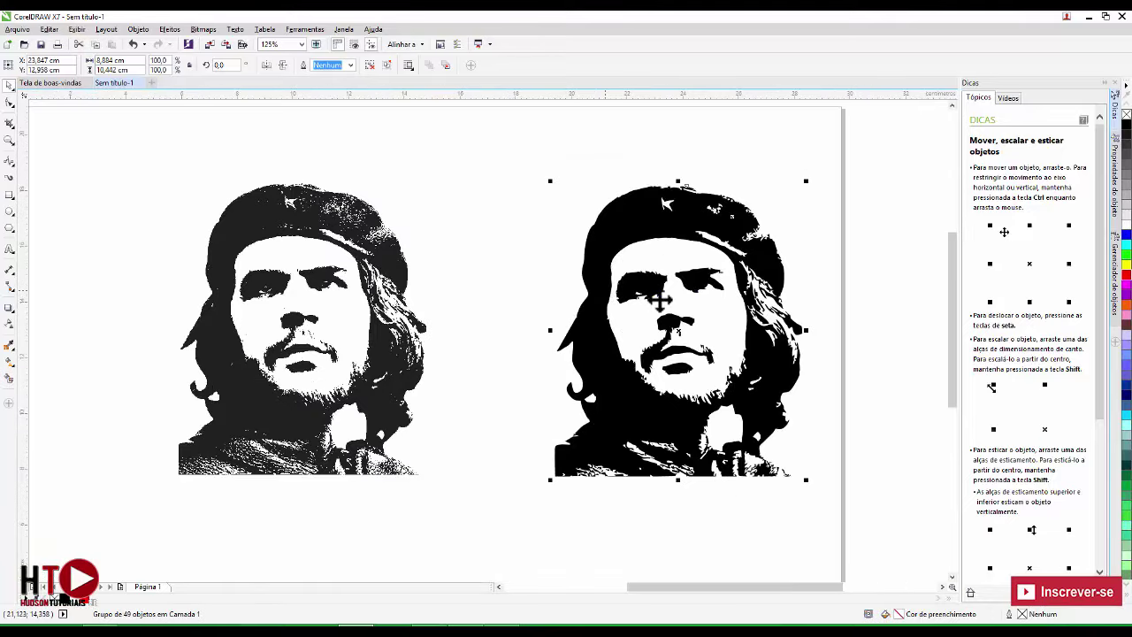
scroll(659, 301, "up", 4)
scroll(659, 300, "down", 4)
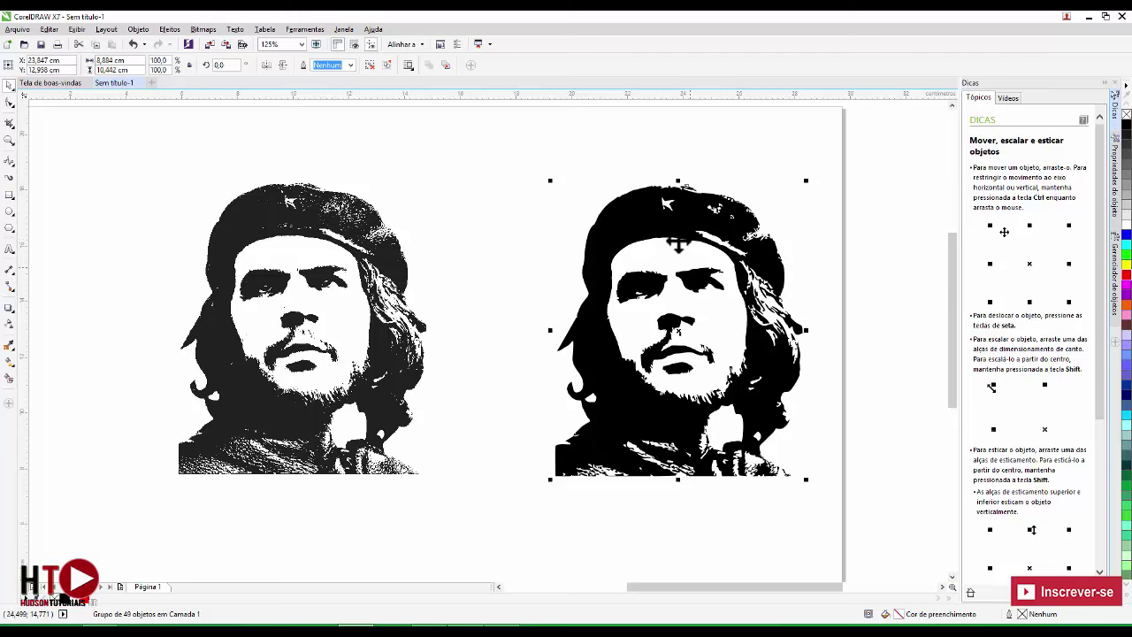
left_click_drag(678, 243, 650, 246)
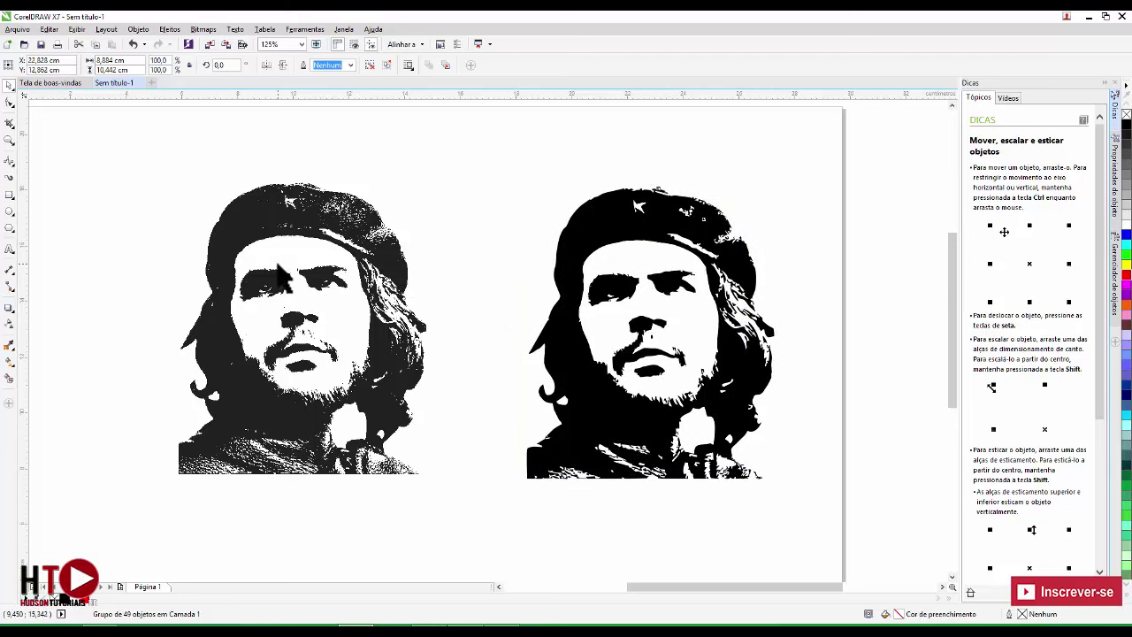
- Delete the monochrome source bitmap, keeping only the traced portrait
left_click(322, 271)
key("Delete")
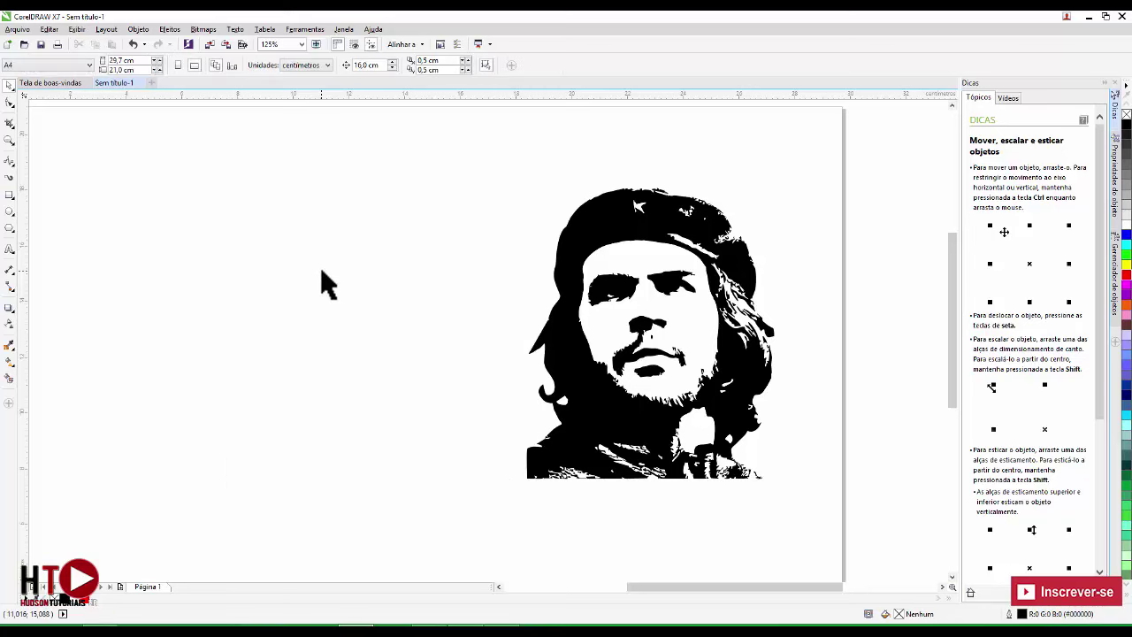
- Move the traced portrait toward the middle of the page, centred at about X 14.6 cm, Y 12.3 cm, and deselect it
scroll(550, 267, "down", 3)
left_click_drag(553, 252, 436, 262)
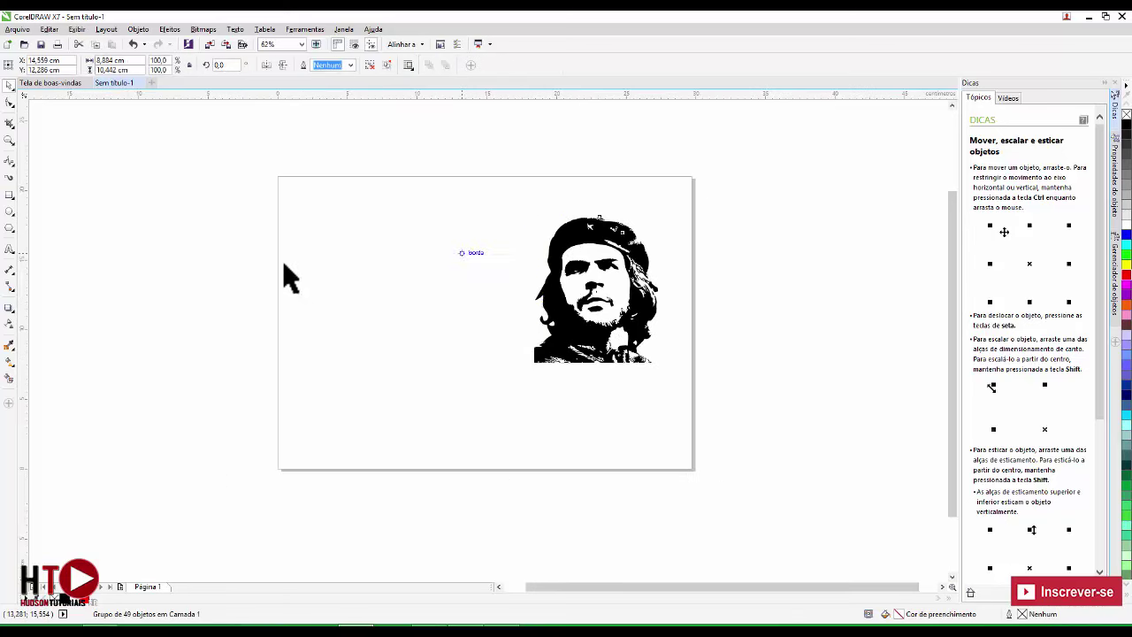
left_click(366, 273)
scroll(500, 258, "up", 2)
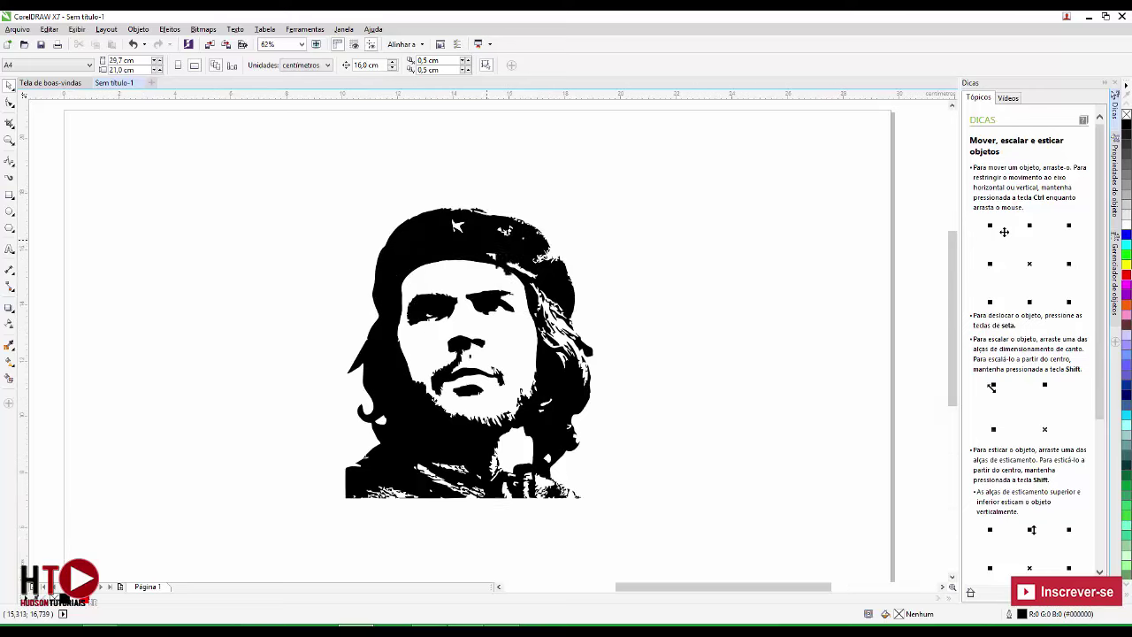
- Export the portrait to the desktop (Área de Trabalho) as a PNG named "teste video aula", using 24-bit RGB colour with transparency
left_click(18, 29)
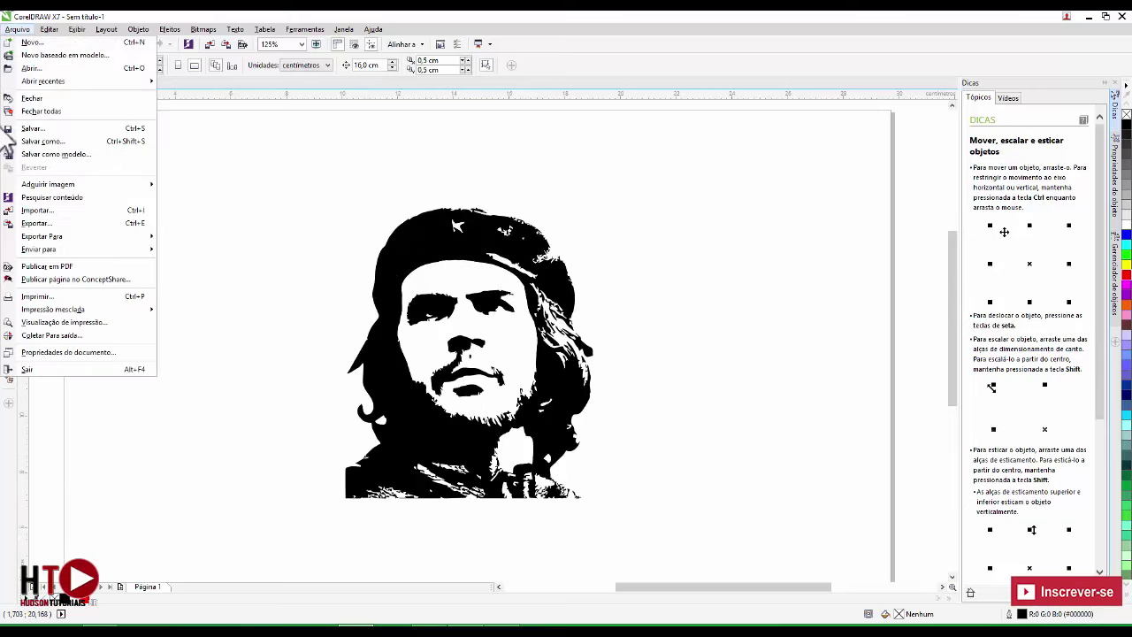
left_click(63, 223)
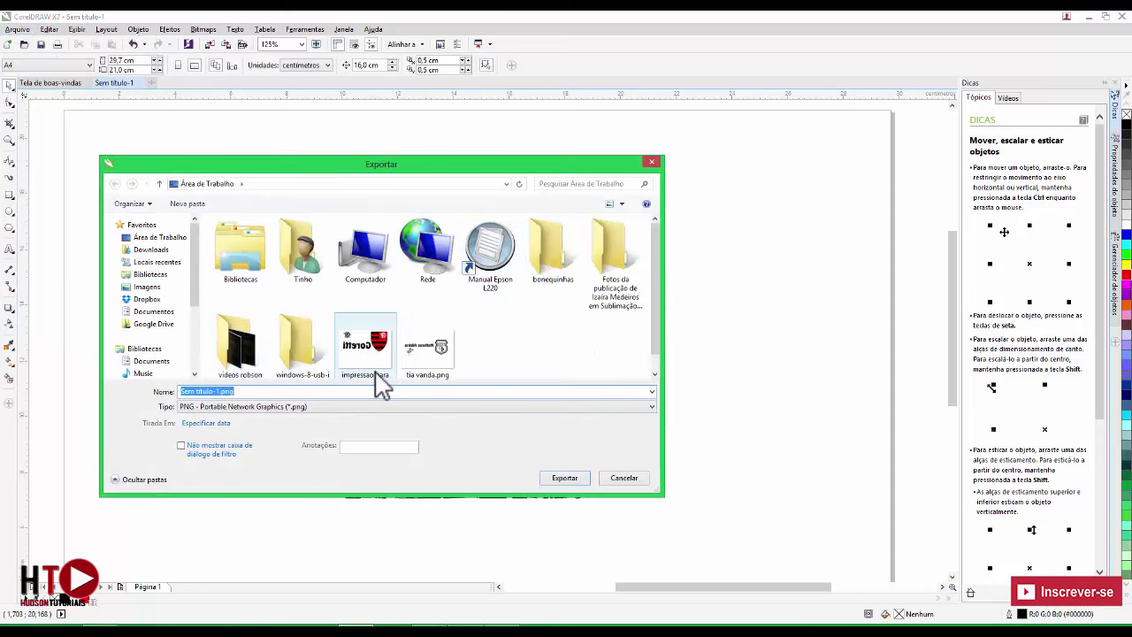
type("teste video aula")
left_click(619, 407)
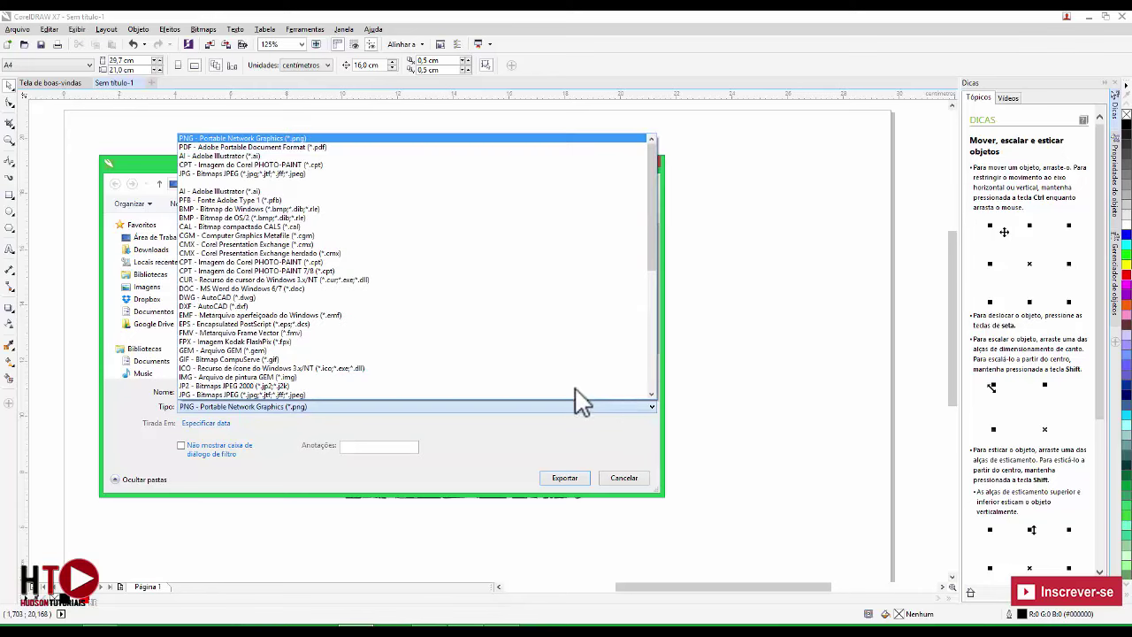
left_click(284, 138)
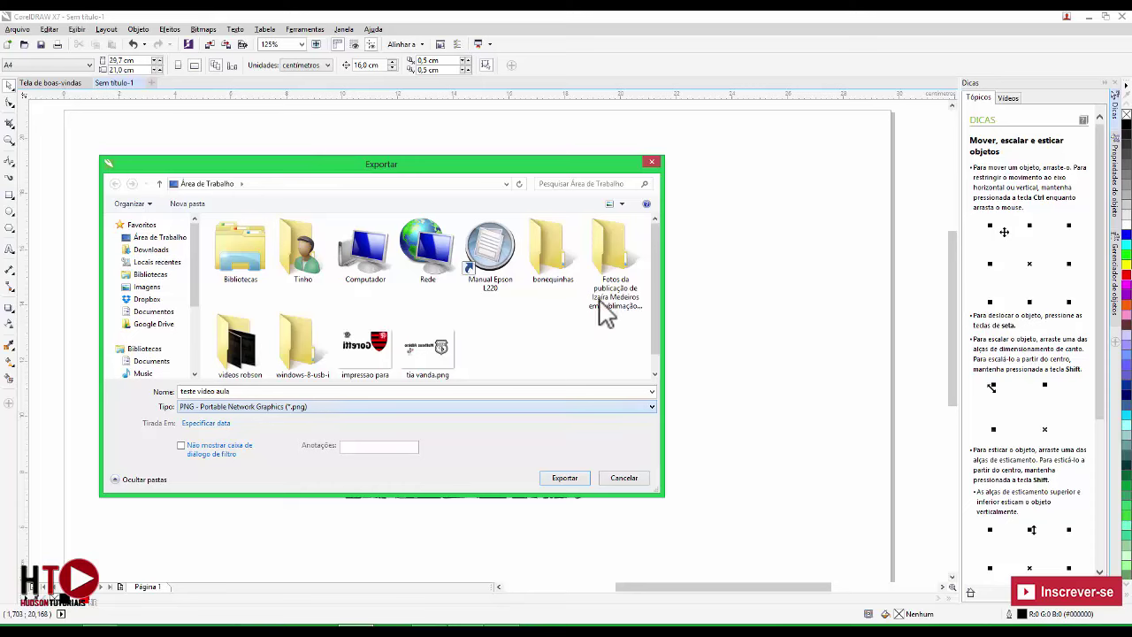
left_click(564, 478)
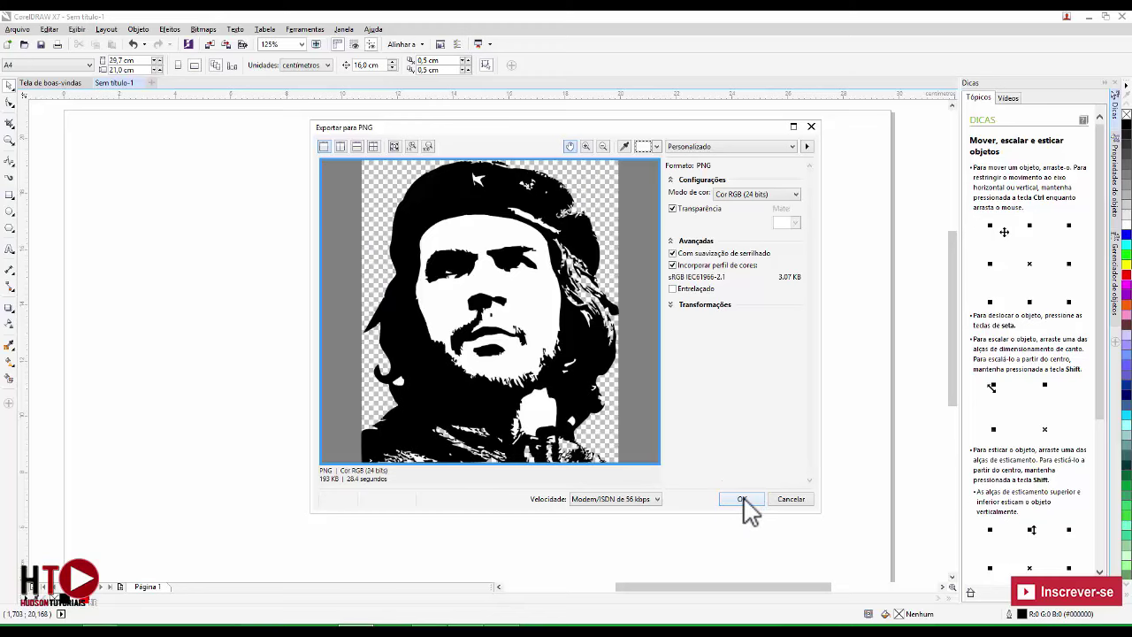
left_click(742, 500)
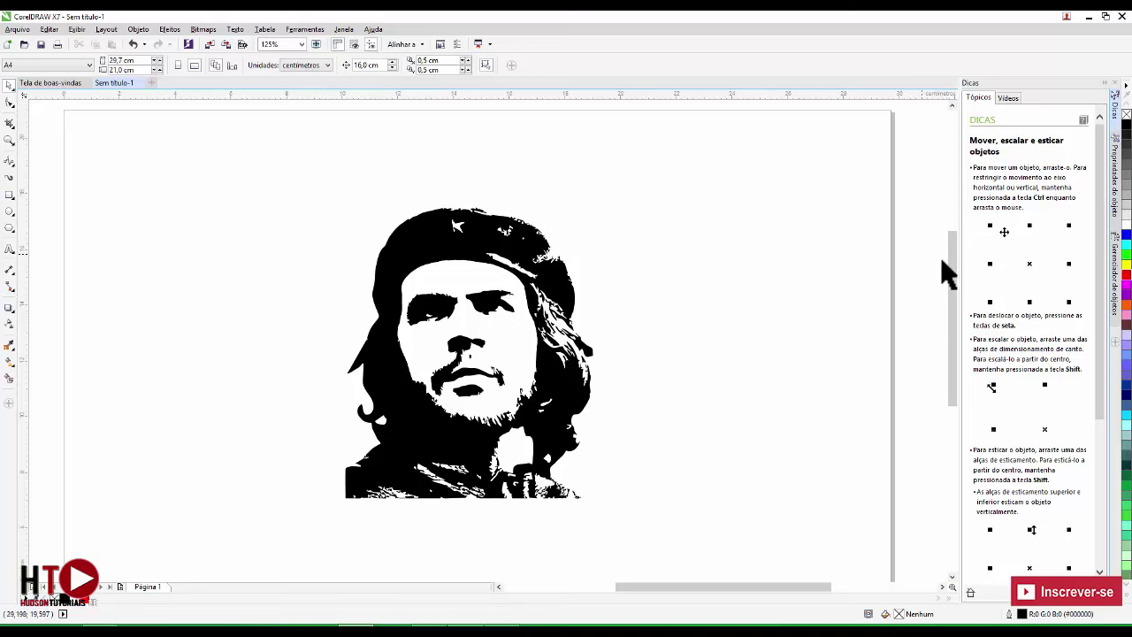
left_click_drag(952, 255, 964, 263)
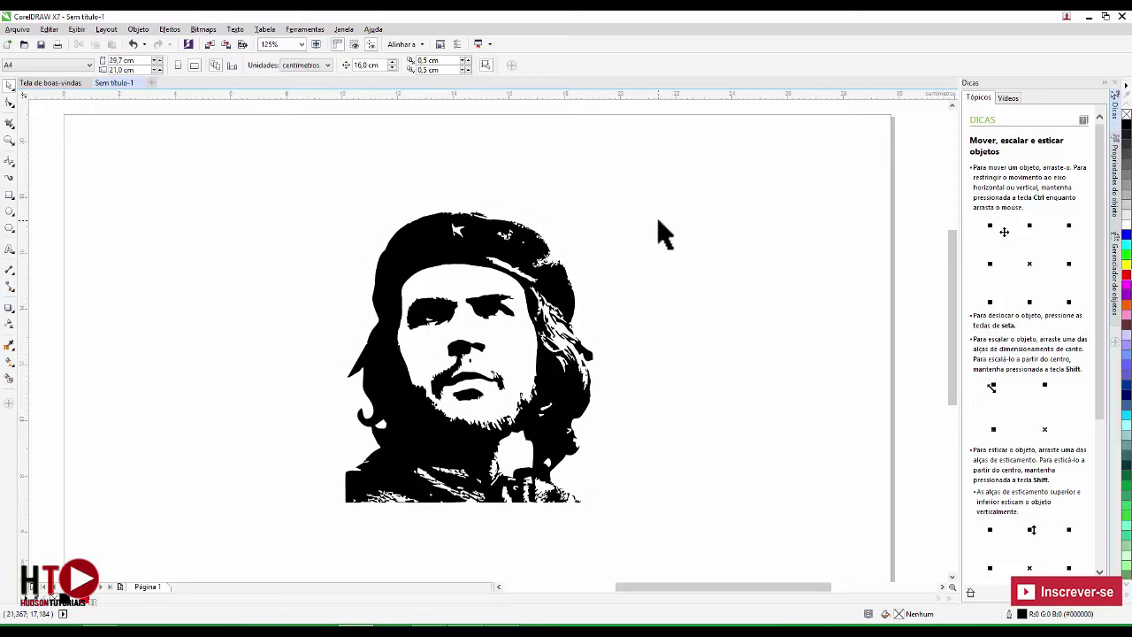